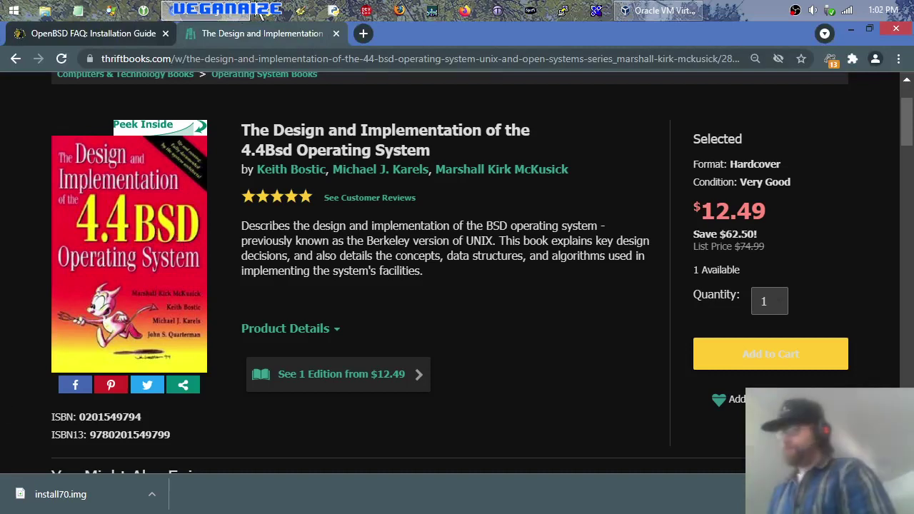
- Close the book page, open the OpenBSD home page and examine its project description, highlighting the 4.4BSD reference
click(336, 34)
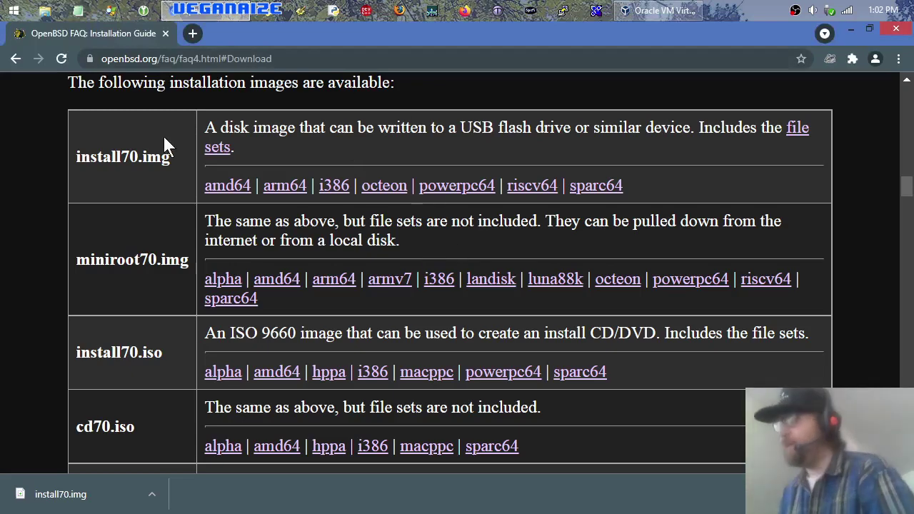
scroll(20, 250, up, 15)
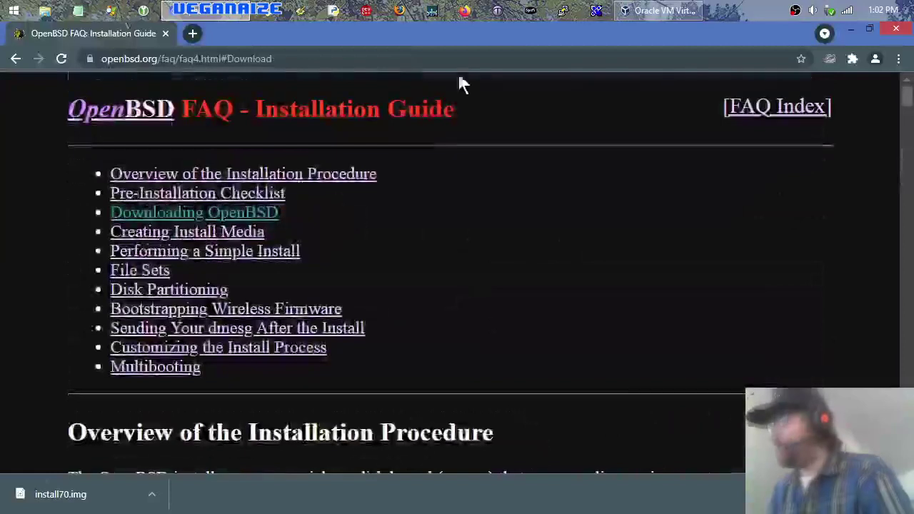
click(163, 116)
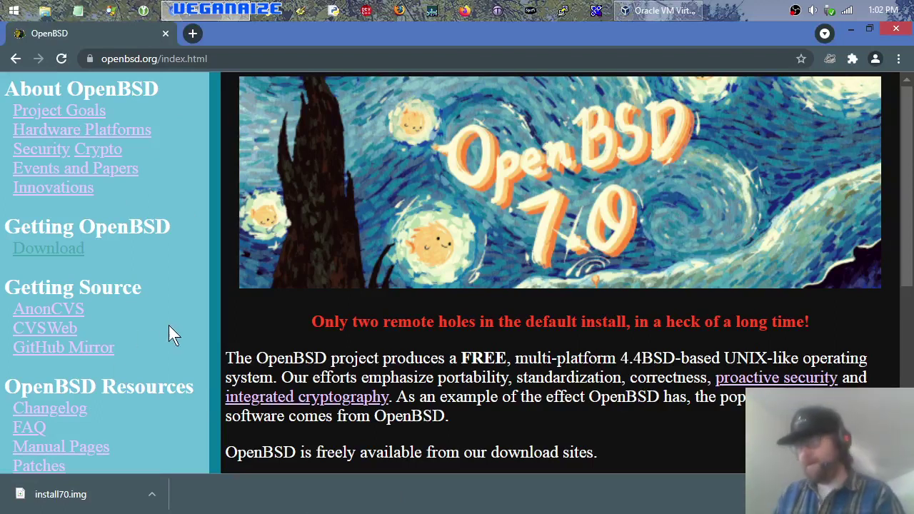
scroll(197, 423, down, 3)
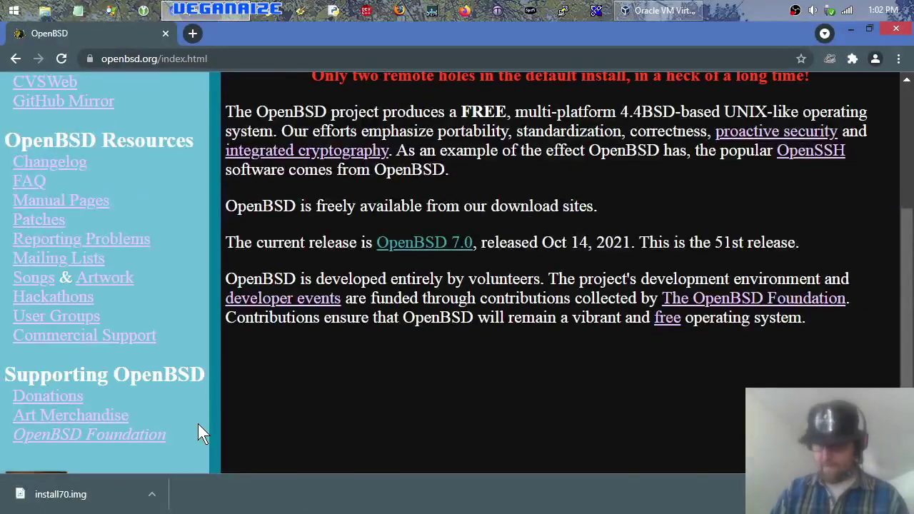
scroll(198, 429, up, 3)
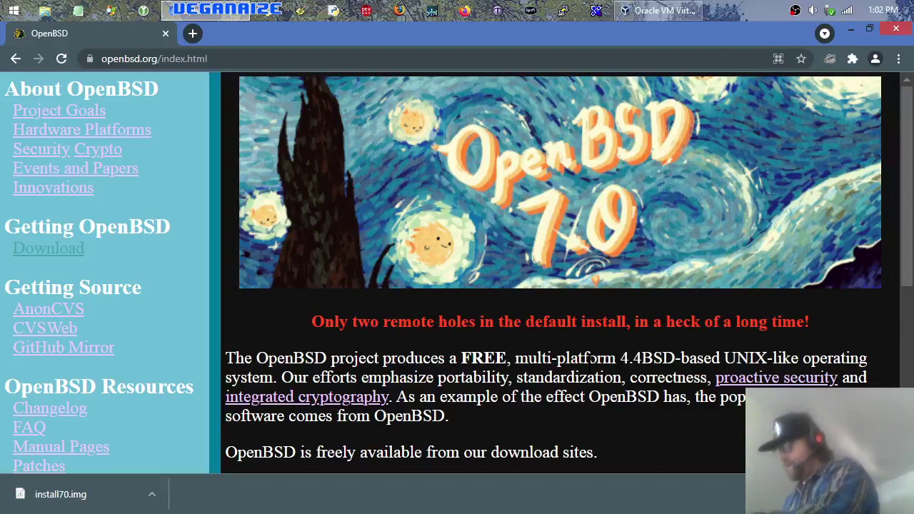
drag(619, 359, 682, 359)
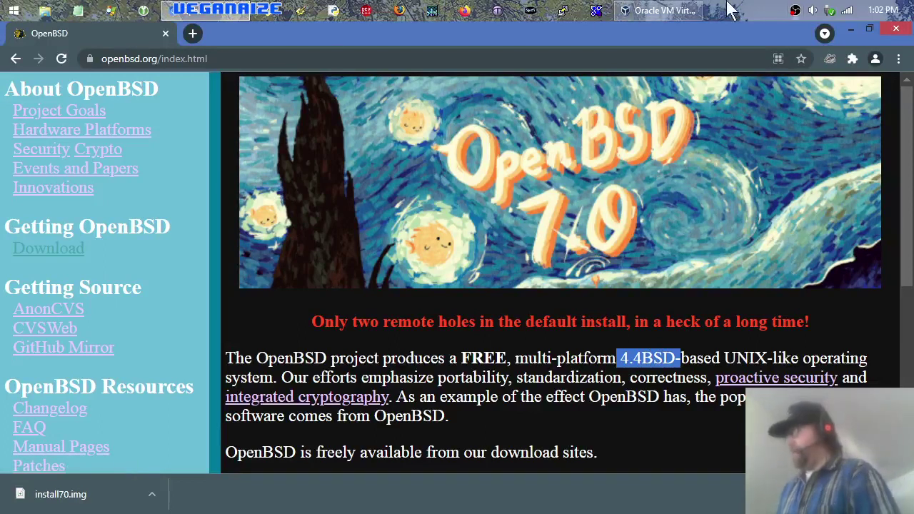
- Switch to VirtualBox and create a virtual machine named OpenBSD with an 8 GB dynamically allocated VDI hard disk
click(671, 10)
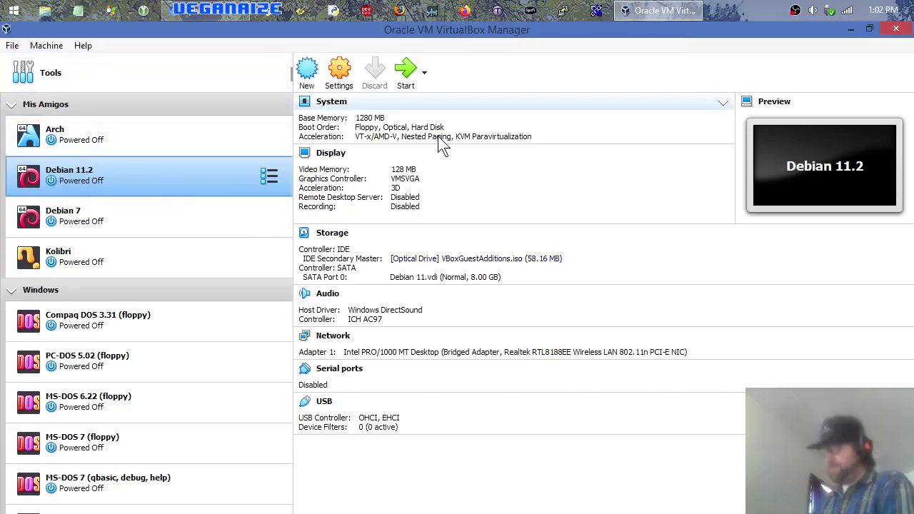
click(310, 68)
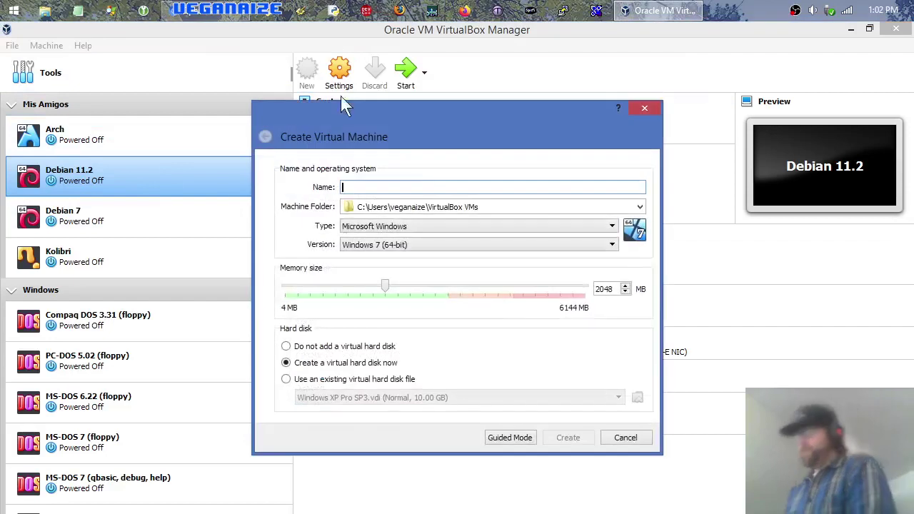
text(OpenBSD)
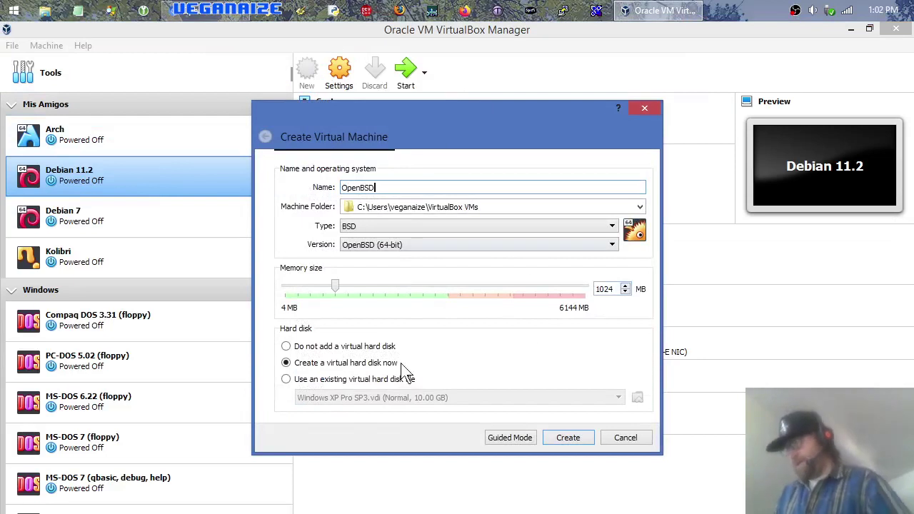
click(584, 436)
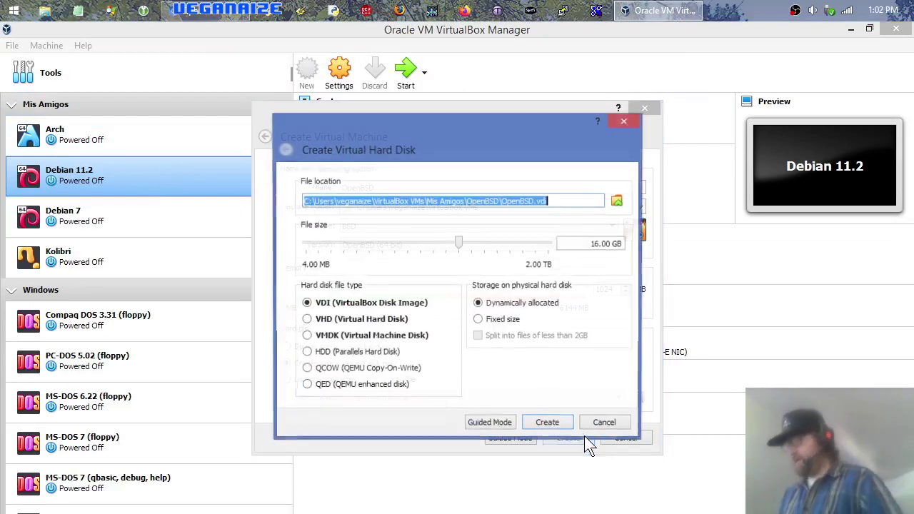
click(407, 249)
click(544, 425)
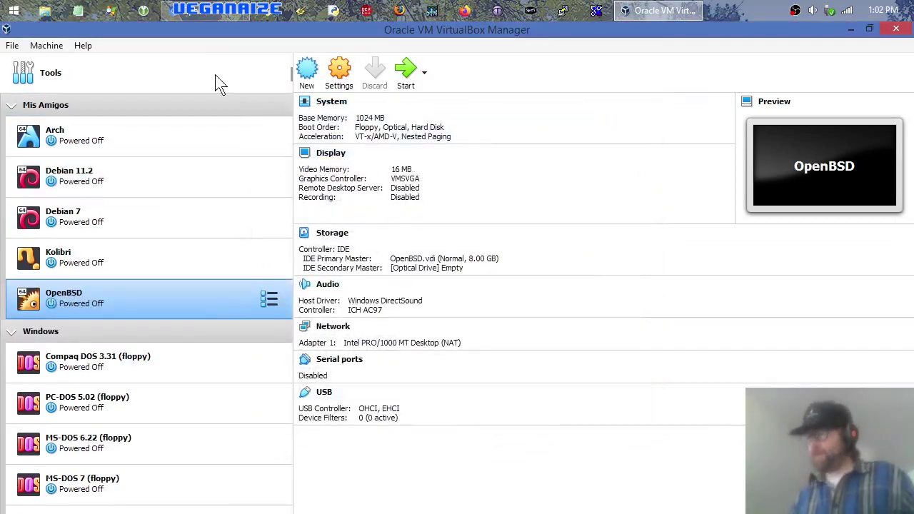
- Review the OpenBSD machine's general, system, display and storage settings, including the attached OpenBSD.vdi disk
click(340, 75)
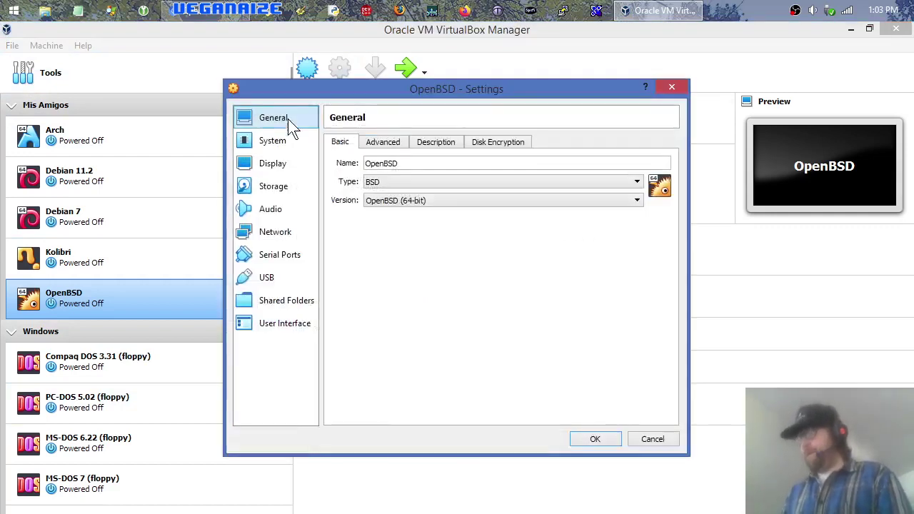
click(379, 144)
click(272, 140)
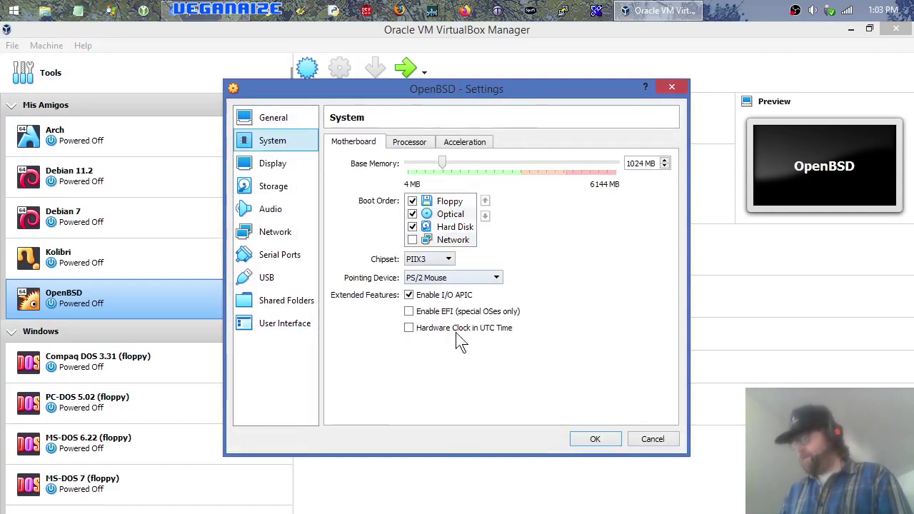
click(290, 170)
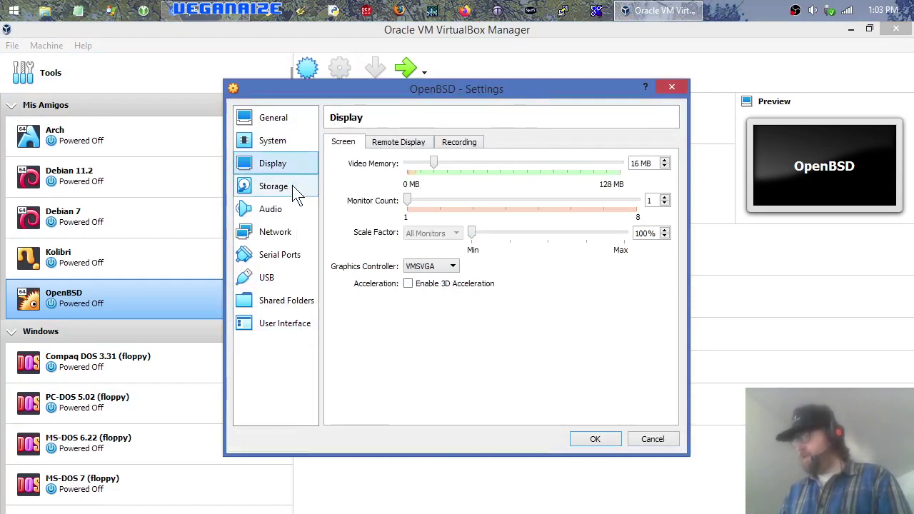
click(294, 189)
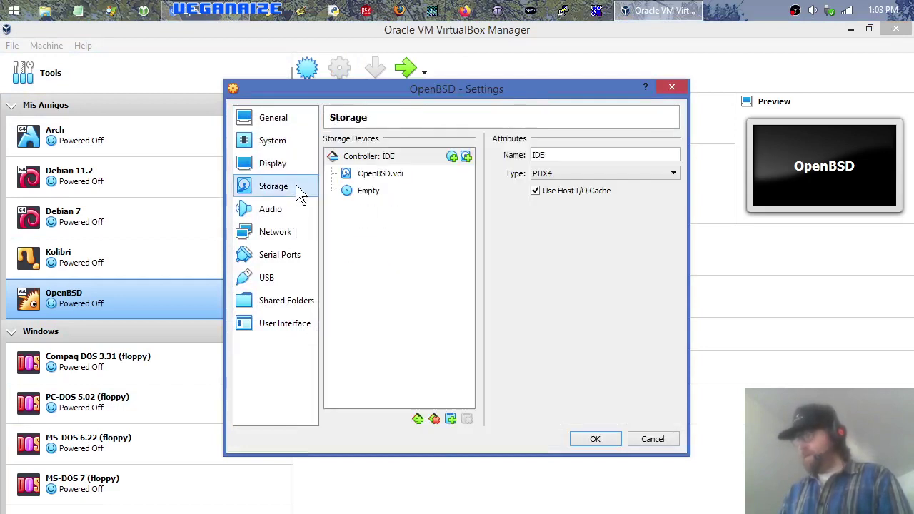
click(400, 176)
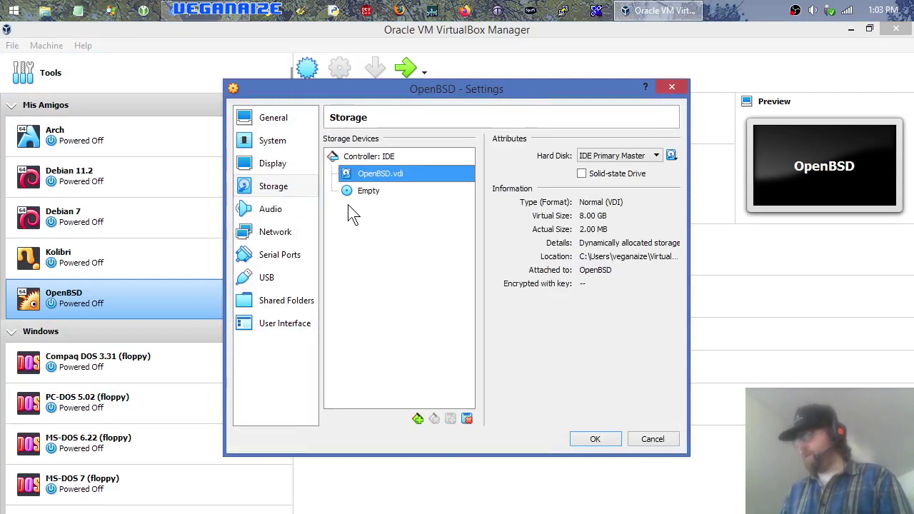
- Browse for a disk file for the empty optical drive in the Downloads\develop\BASIC\applesoft folder
click(382, 192)
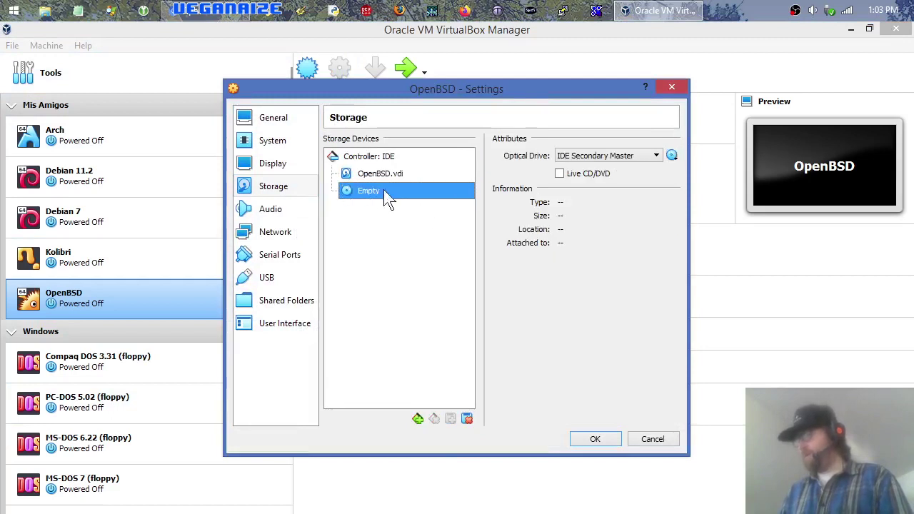
click(672, 155)
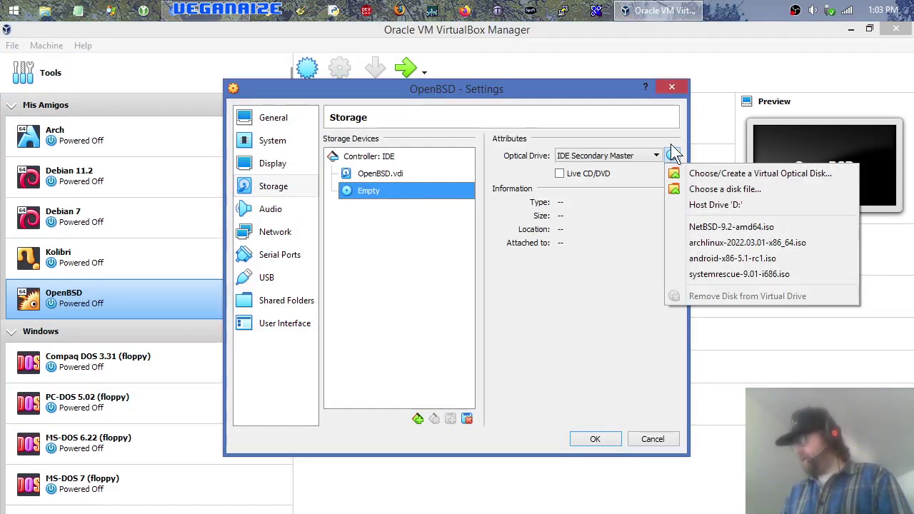
click(684, 189)
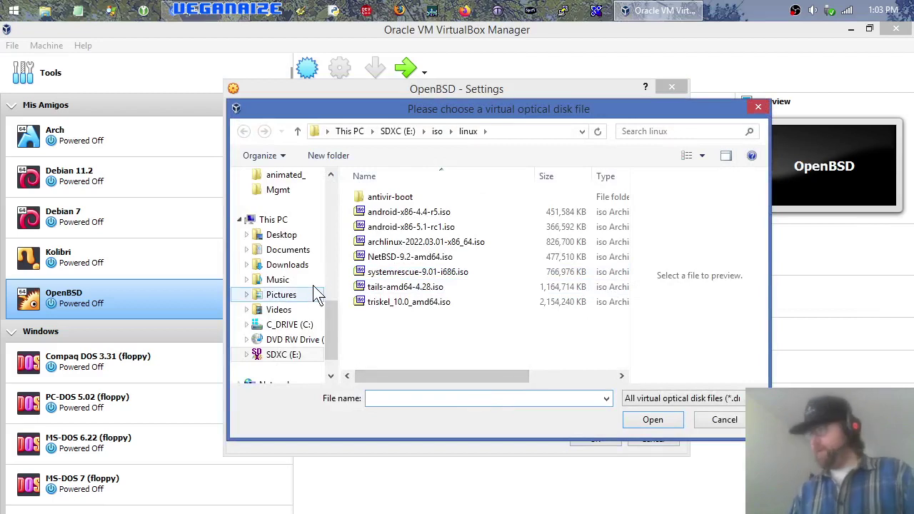
click(287, 265)
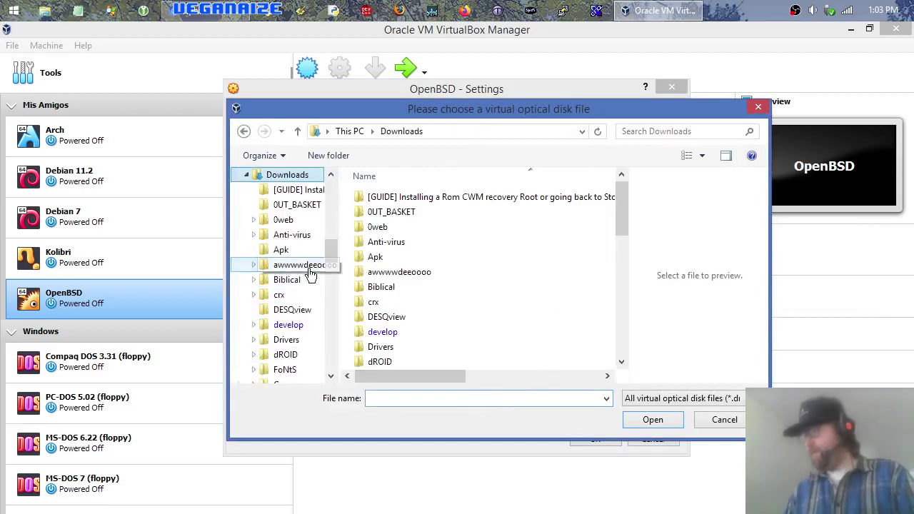
double_click(403, 329)
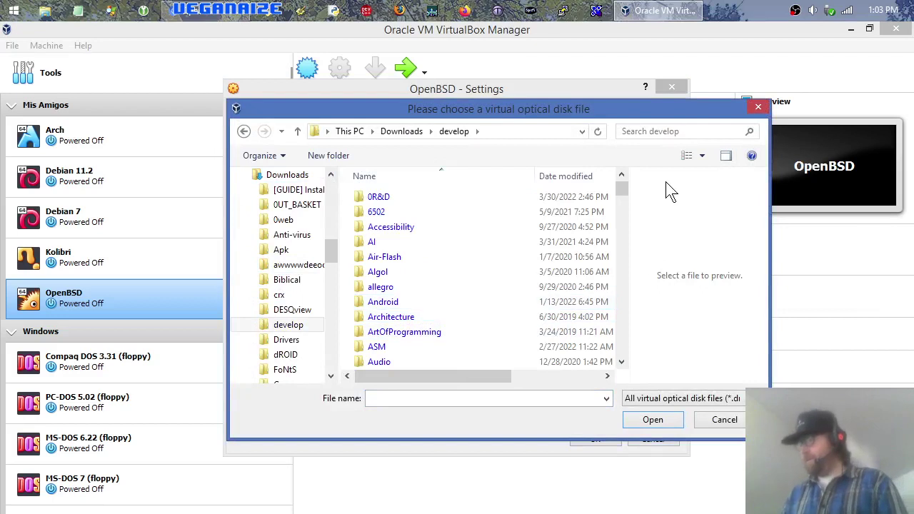
drag(621, 189, 652, 209)
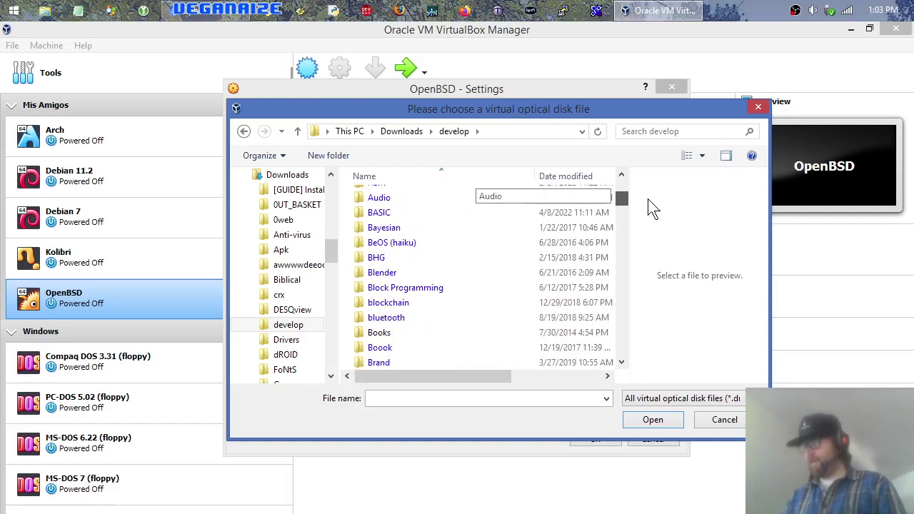
double_click(402, 213)
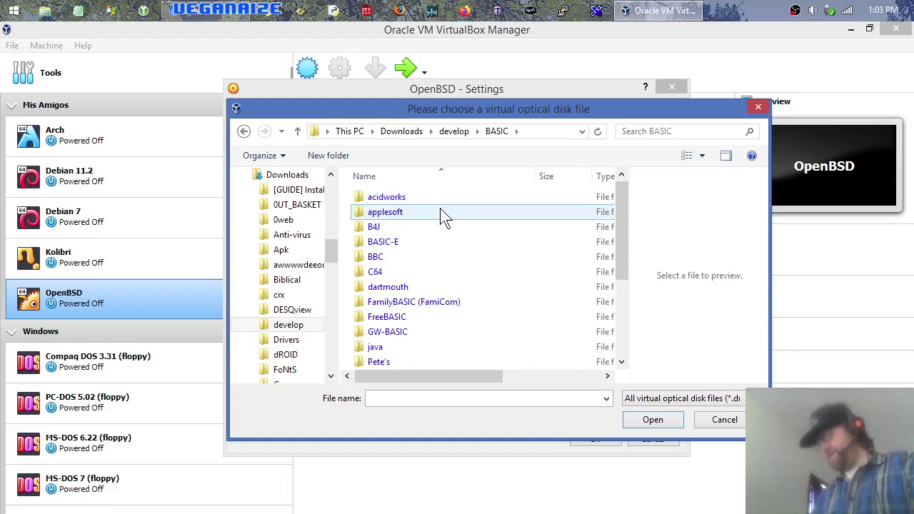
drag(621, 213, 625, 261)
scroll(485, 202, up, 5)
double_click(386, 204)
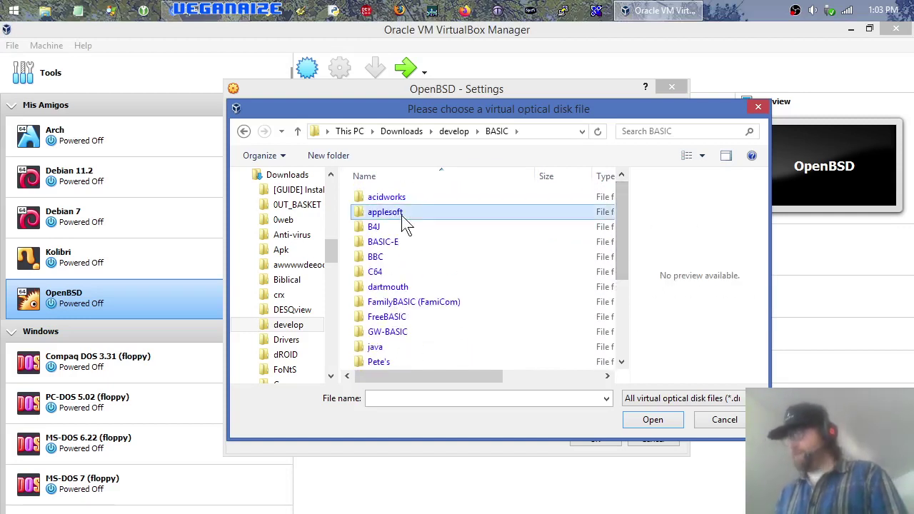
- Show all file types, select install70.img and reveal its full folder path, and cancel the optical disk selection
click(704, 397)
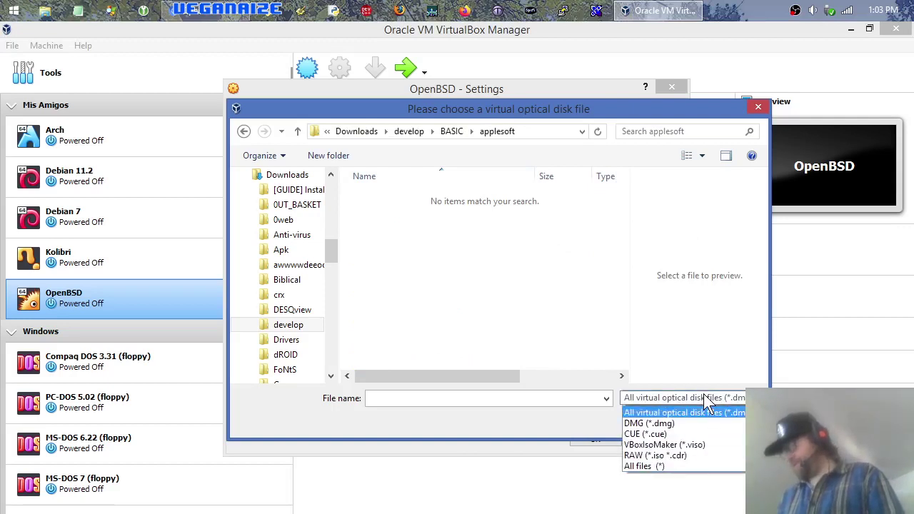
click(677, 465)
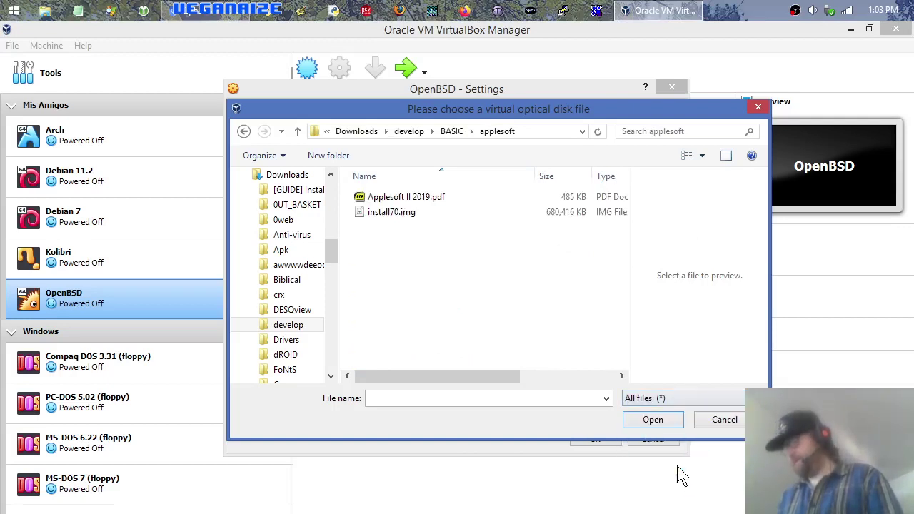
click(423, 201)
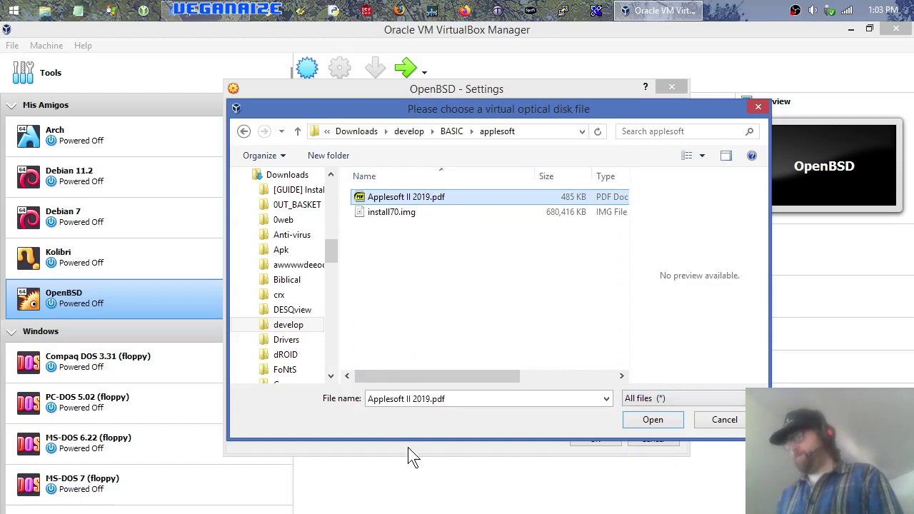
click(409, 214)
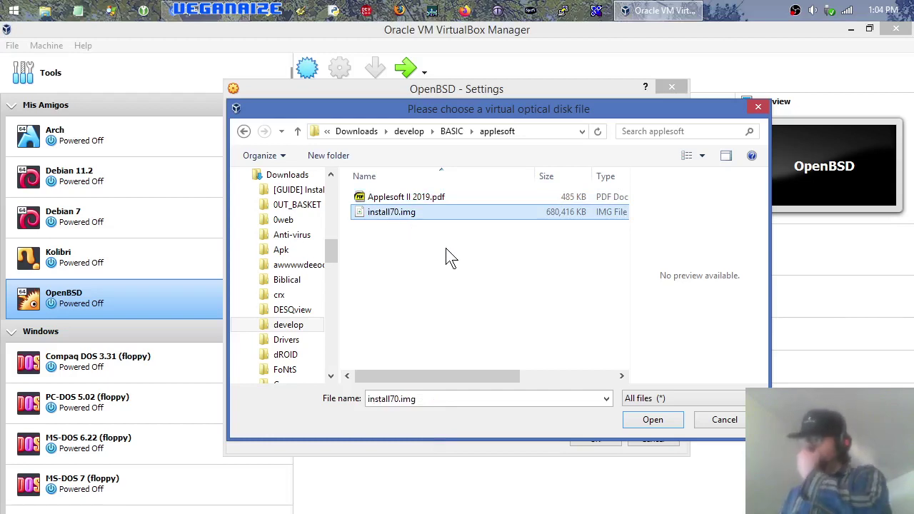
click(537, 136)
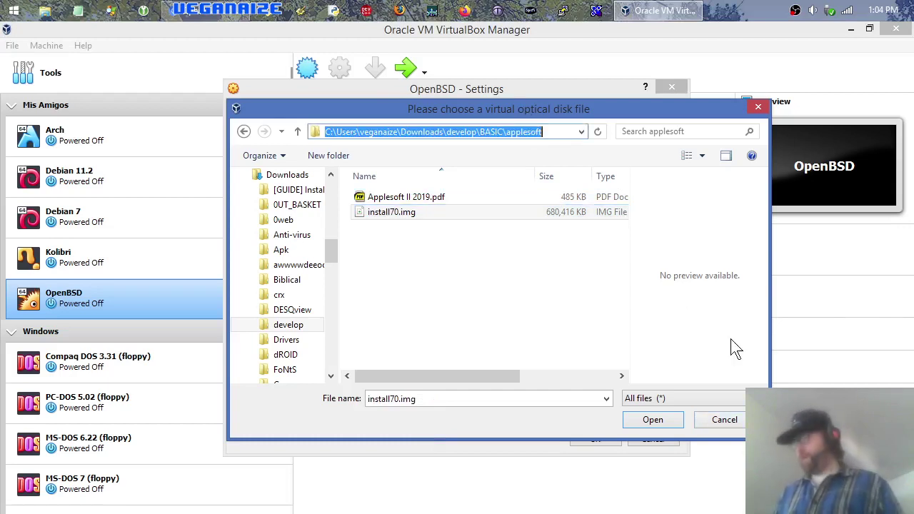
click(730, 420)
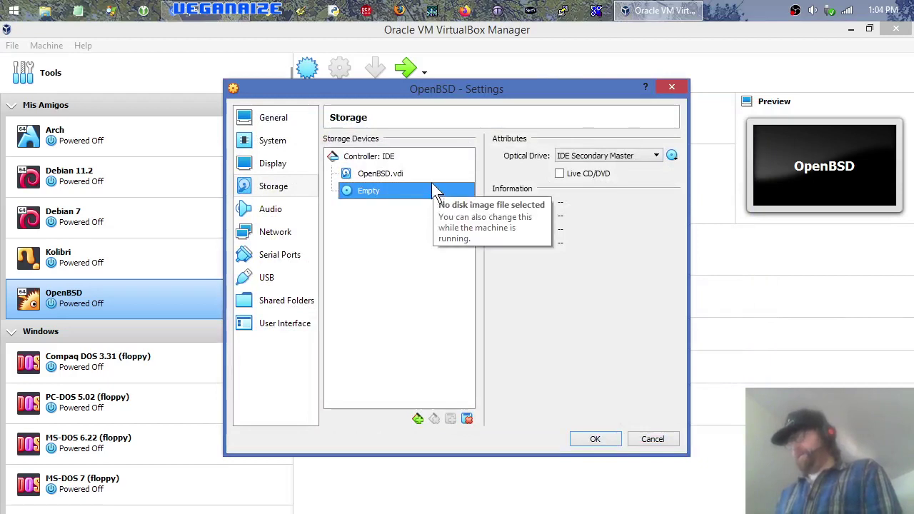
click(402, 156)
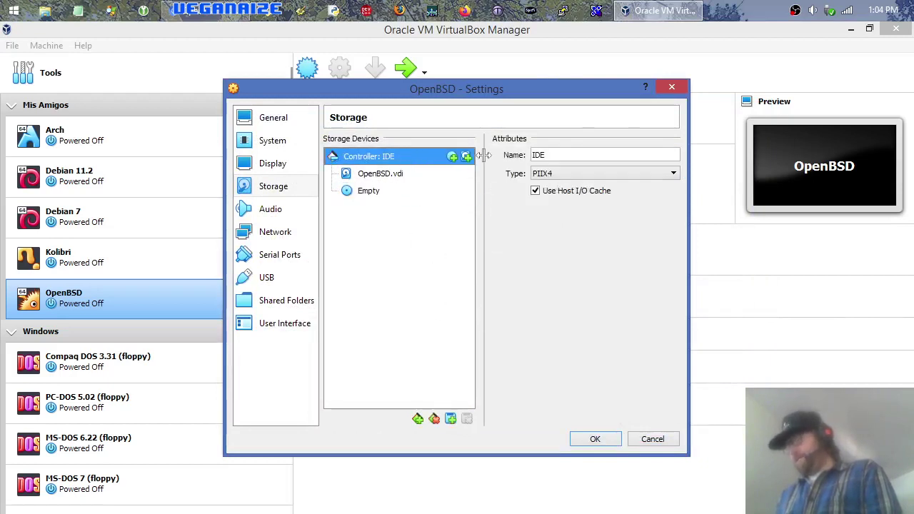
click(367, 193)
click(388, 158)
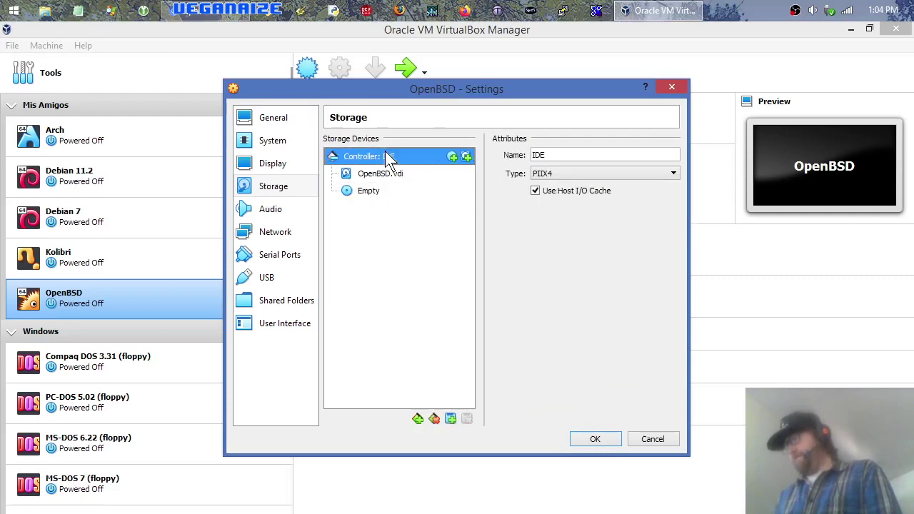
click(467, 155)
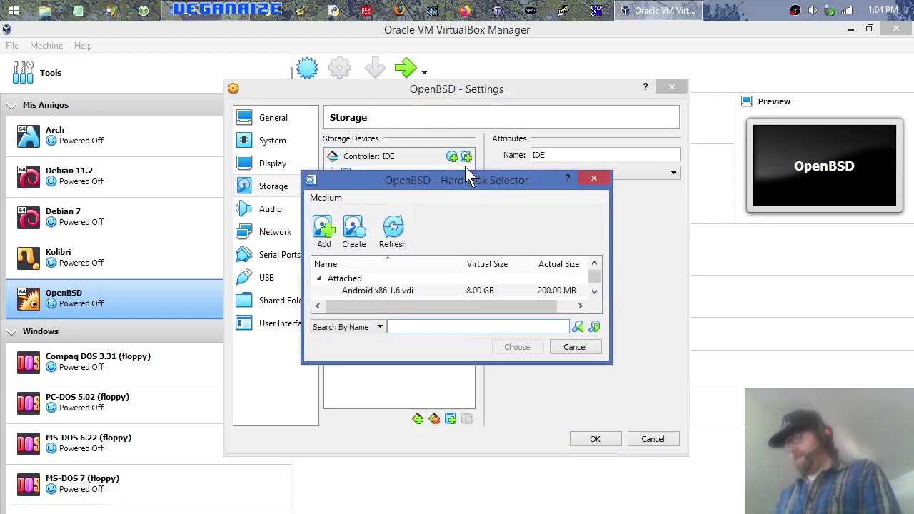
click(354, 229)
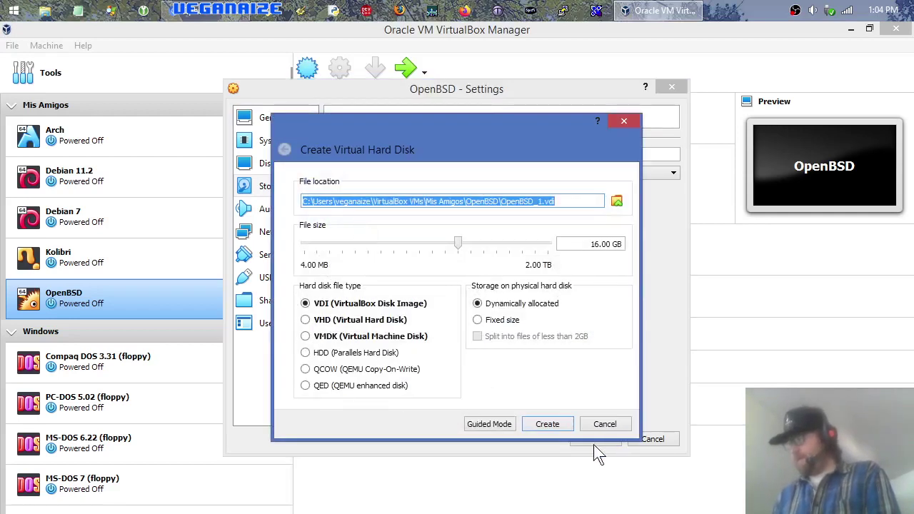
click(600, 426)
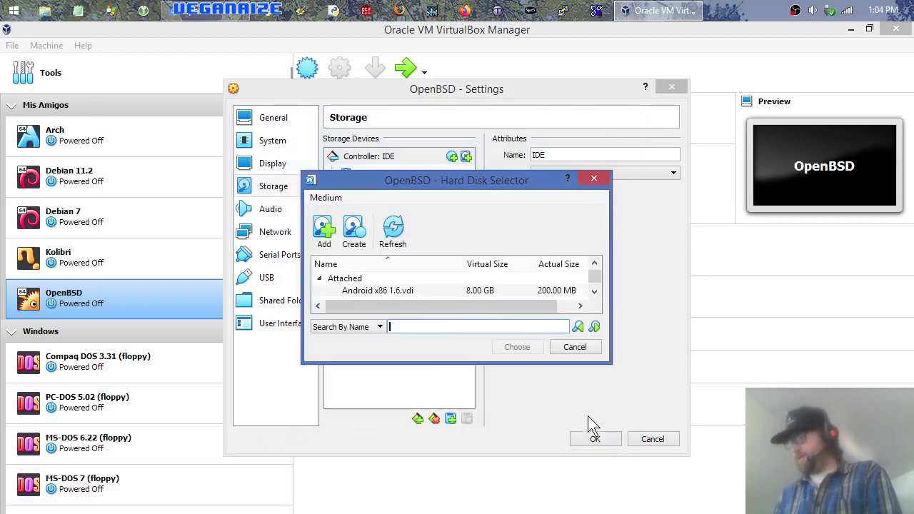
click(579, 350)
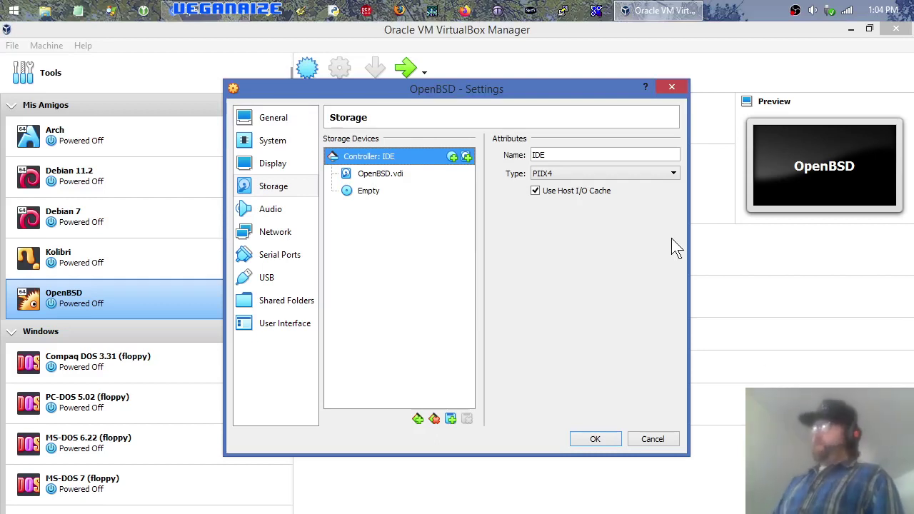
- Switch to the browser and open the OpenBSD download section at the install70.iso entry of the installation image table
click(193, 14)
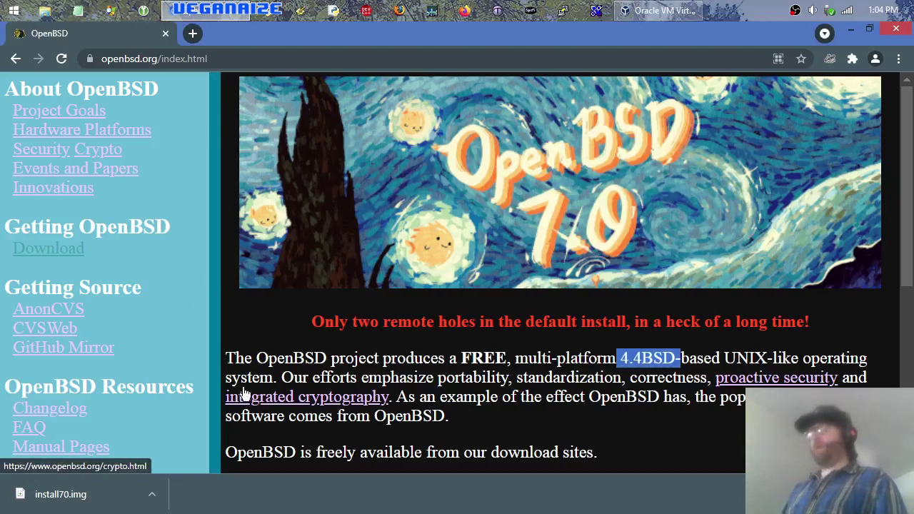
click(221, 327)
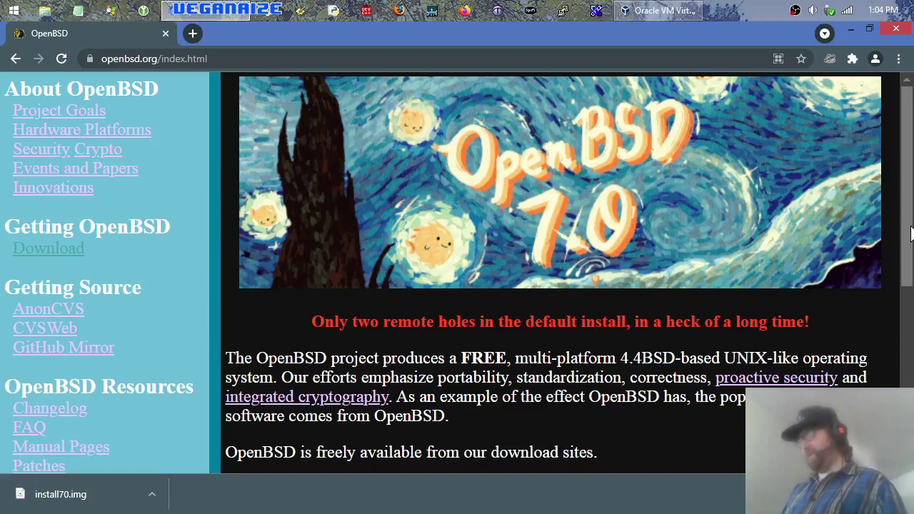
scroll(901, 200, down, 5)
scroll(901, 200, up, 5)
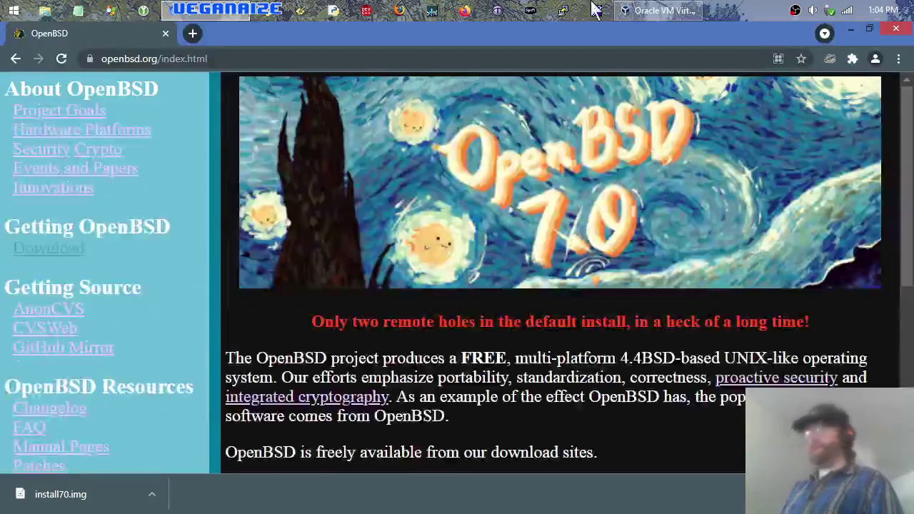
click(48, 253)
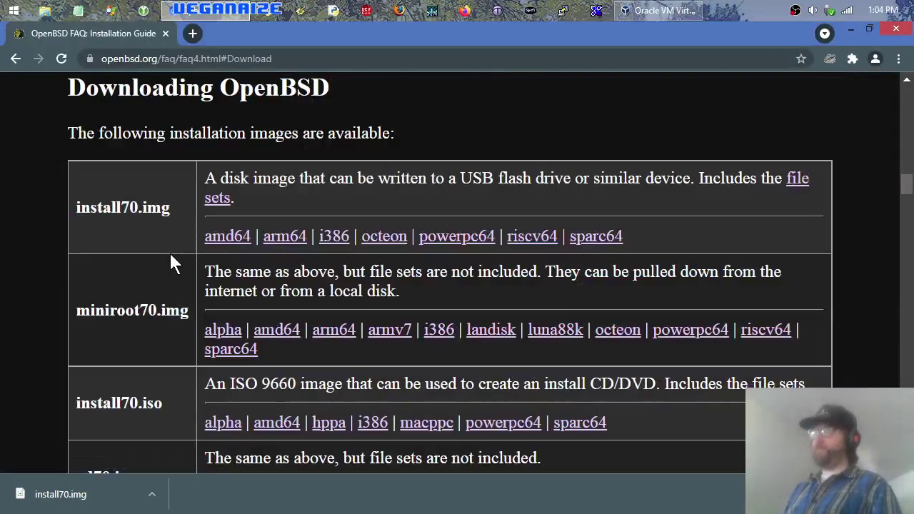
middle_click(50, 354)
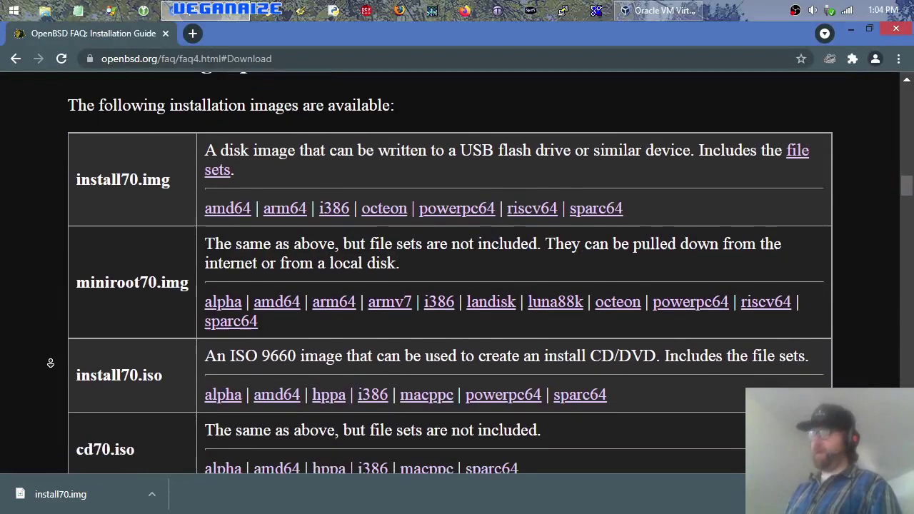
middle_click(50, 359)
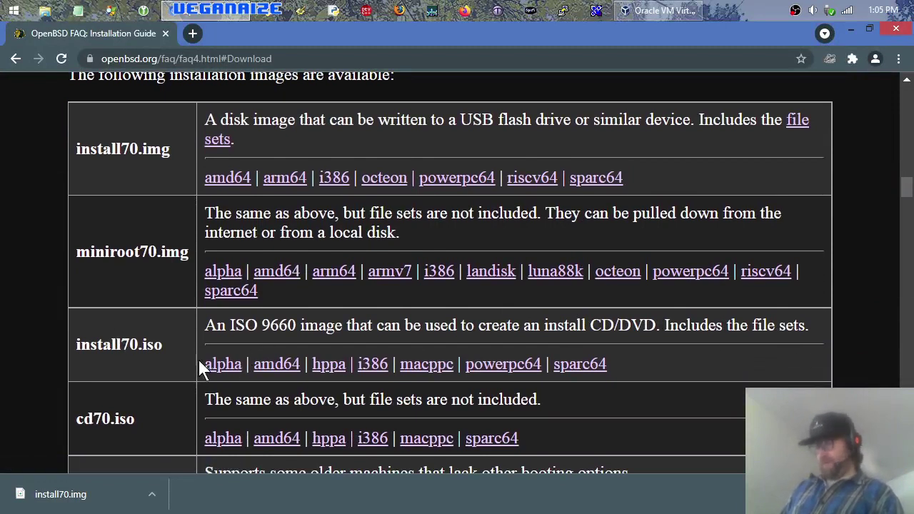
- Download the amd64 version of install70.iso into the Downloads\develop\BASIC\applesoft folder
click(286, 363)
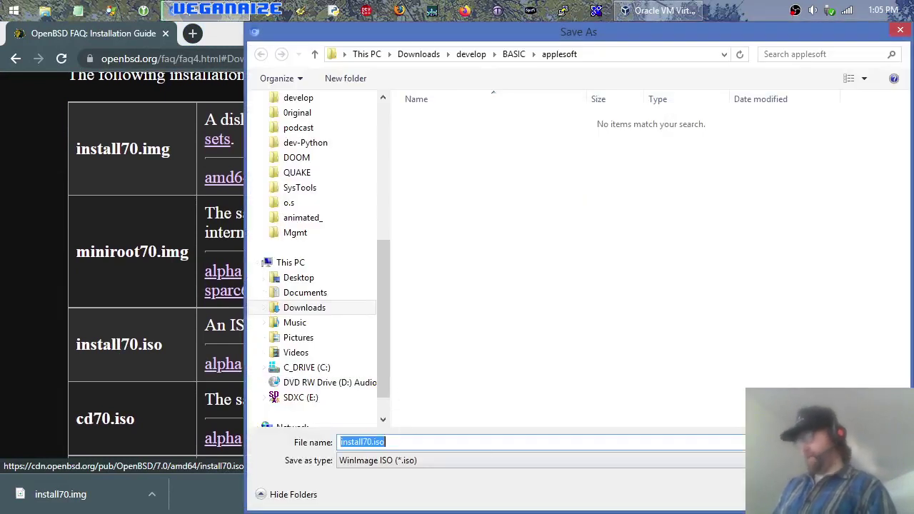
click(406, 441)
key(Return)
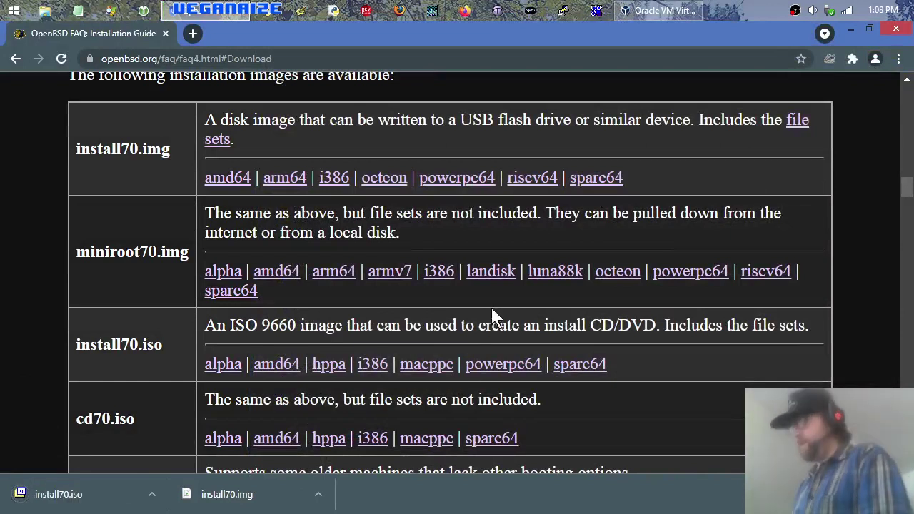
- Switch to VirtualBox and browse to the Downloads\develop folder for a disk file for the empty optical drive
click(661, 10)
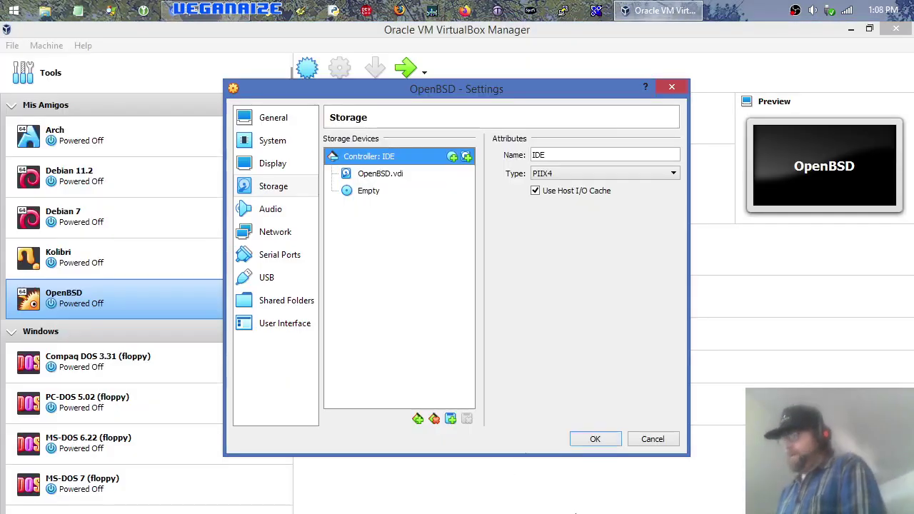
click(367, 190)
click(673, 156)
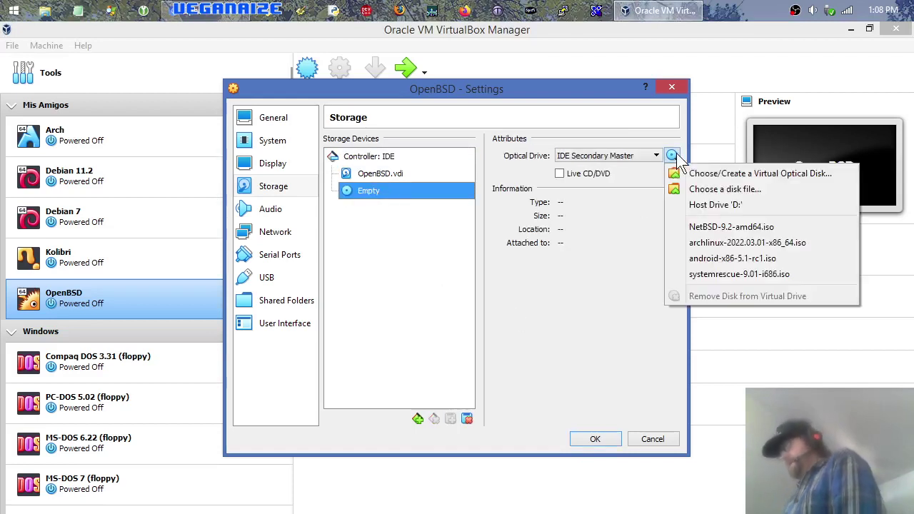
click(711, 191)
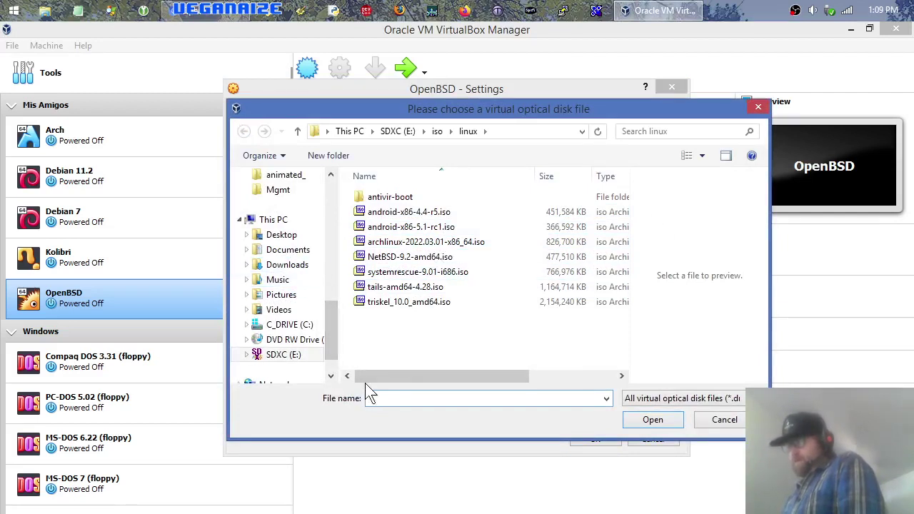
click(306, 267)
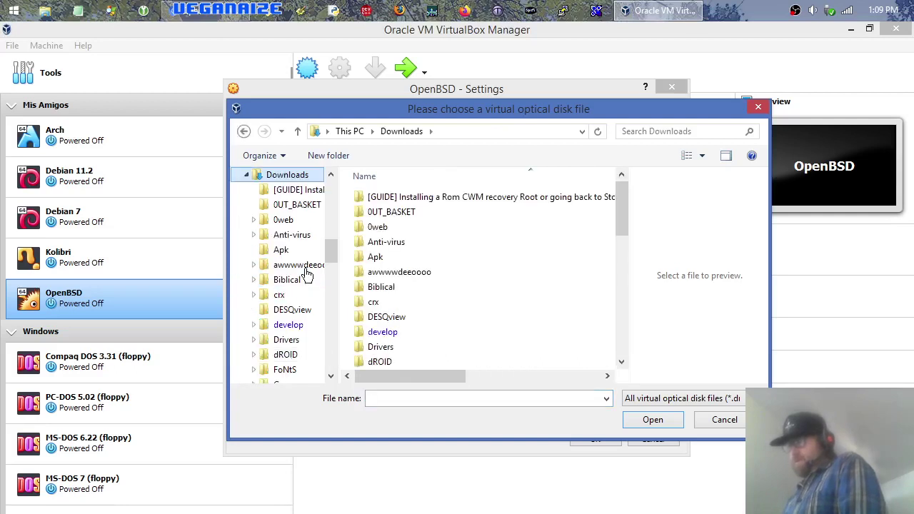
double_click(383, 332)
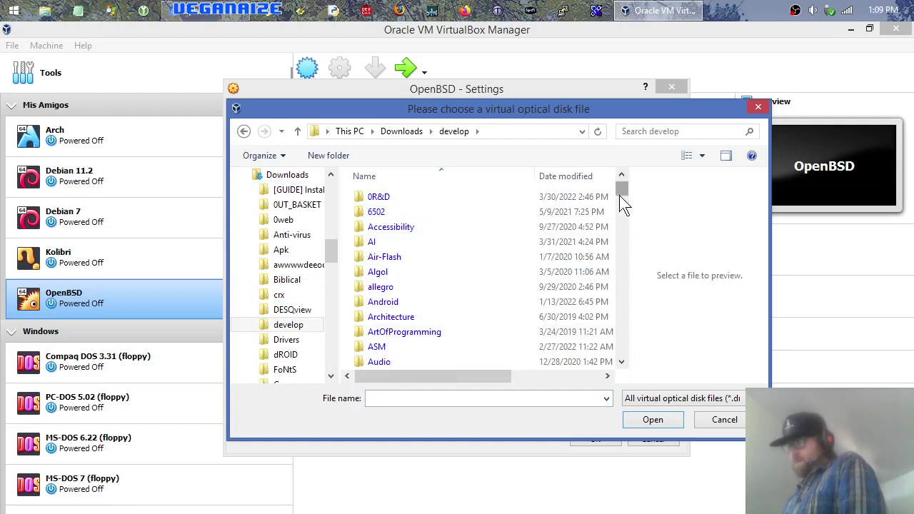
- Attach install70.iso from the BASIC\applesoft subfolder to the optical drive
drag(619, 195, 623, 208)
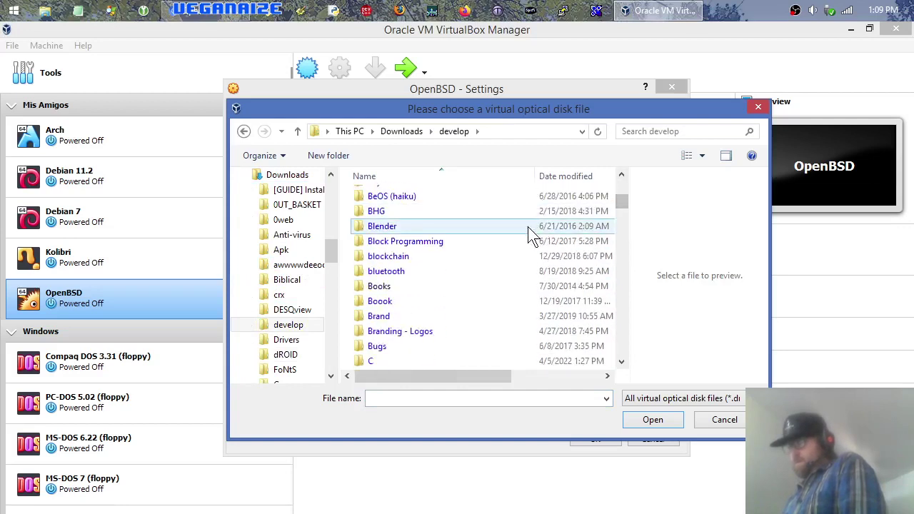
click(622, 176)
click(621, 176)
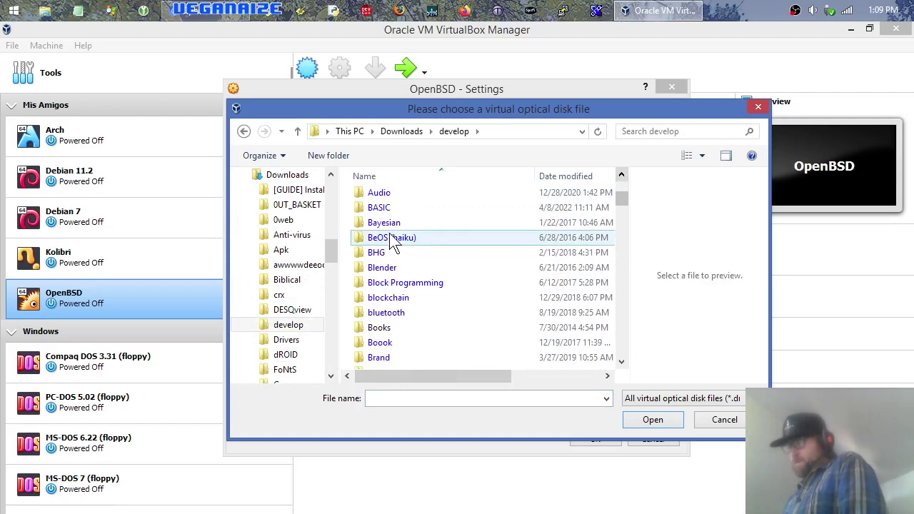
double_click(392, 207)
drag(621, 226, 623, 283)
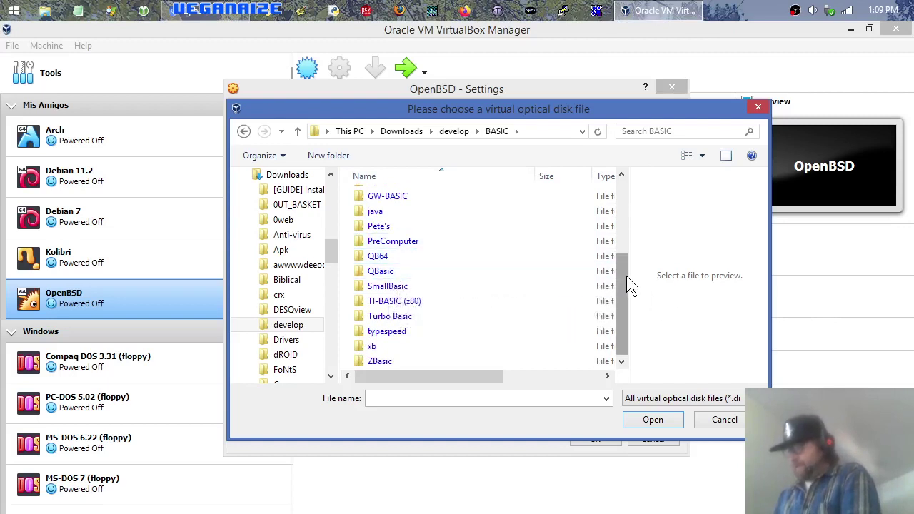
drag(627, 276, 624, 186)
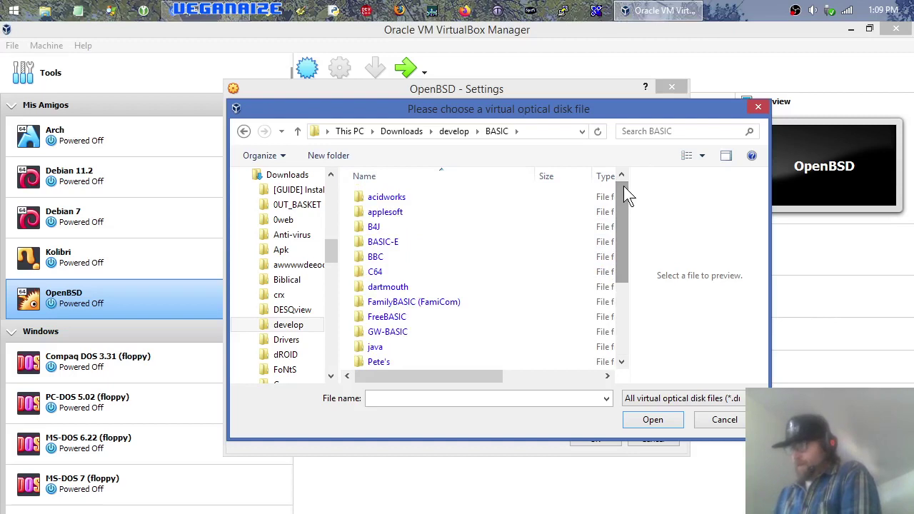
drag(623, 186, 624, 157)
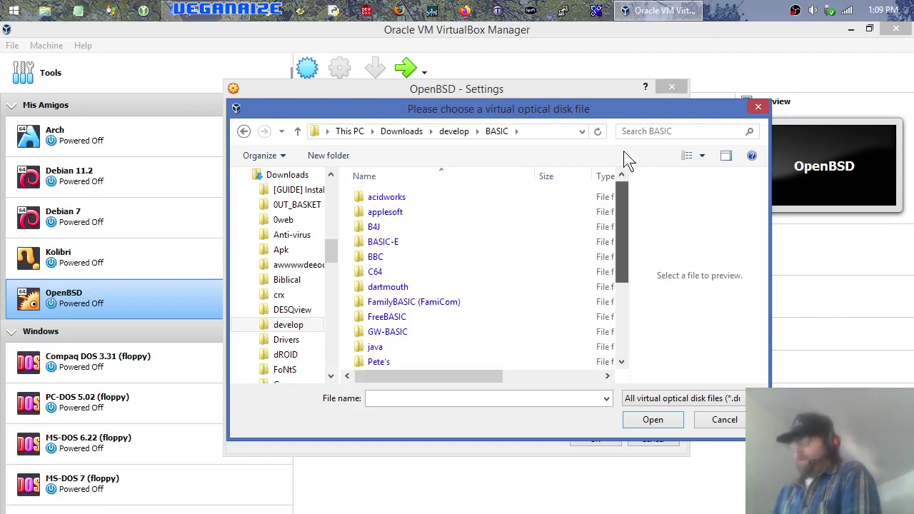
double_click(407, 213)
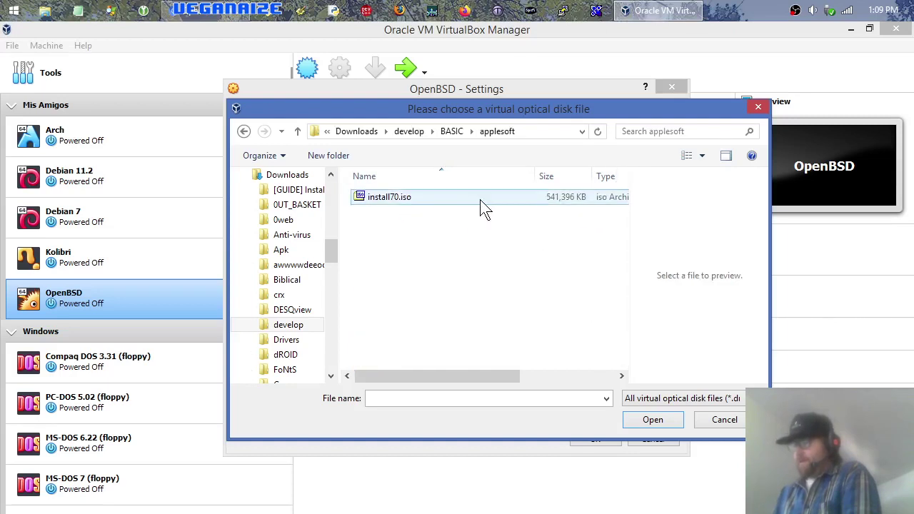
double_click(411, 203)
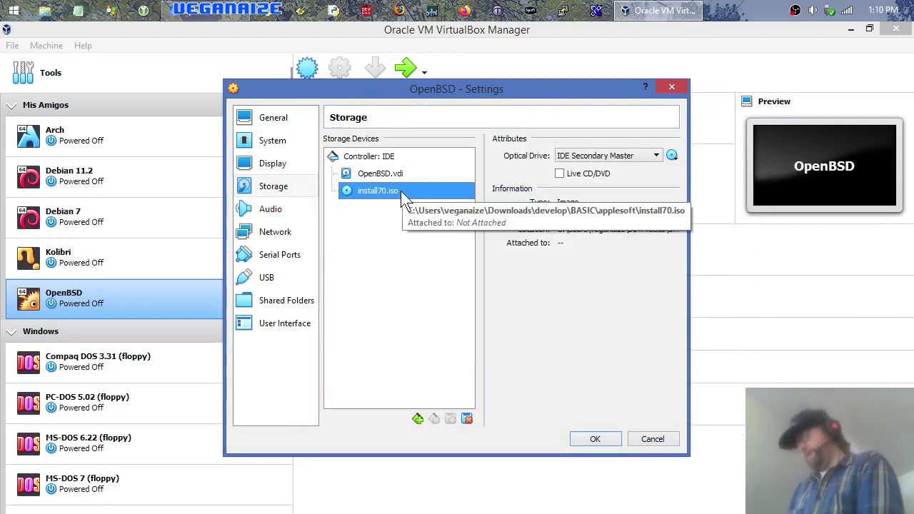
- Attach network Adapter 1 of the OpenBSD machine to a Bridged Adapter
click(293, 201)
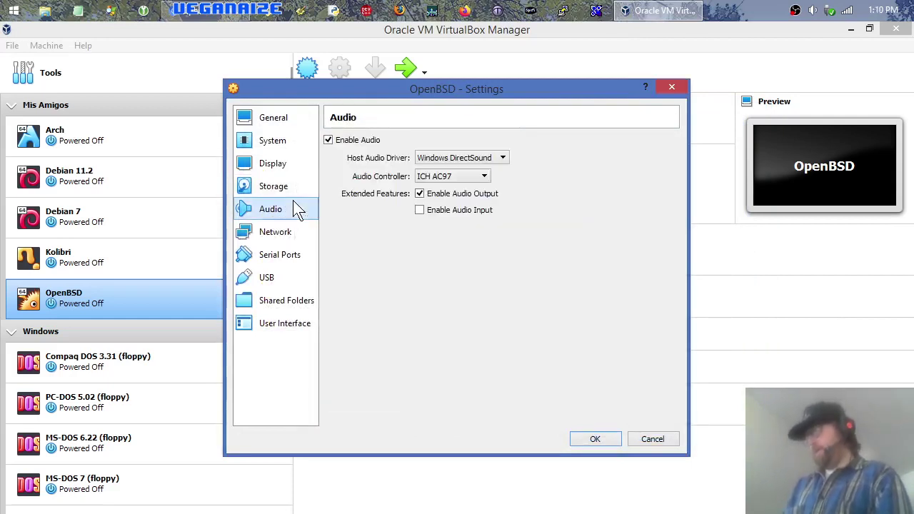
click(284, 230)
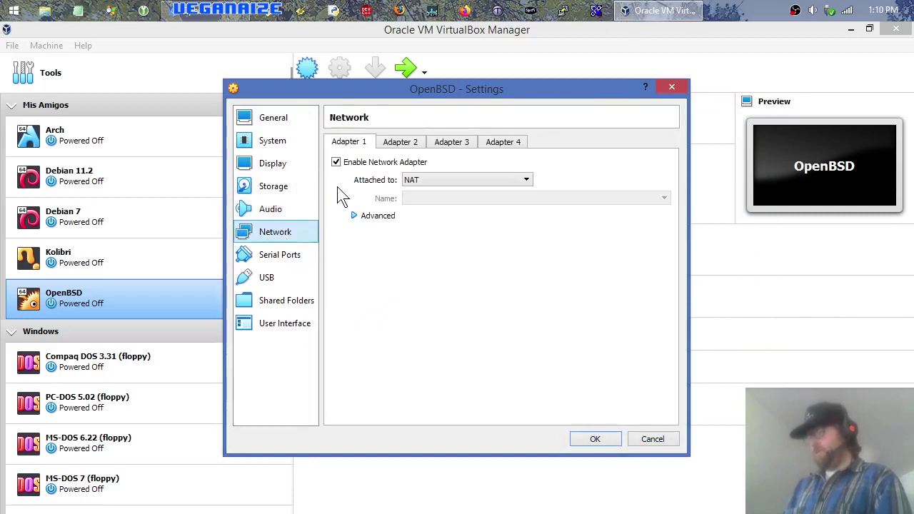
click(428, 181)
click(457, 200)
- Select the USB 1.1 (OHCI) controller, check the remaining settings pages, and save the OpenBSD machine's settings
click(264, 257)
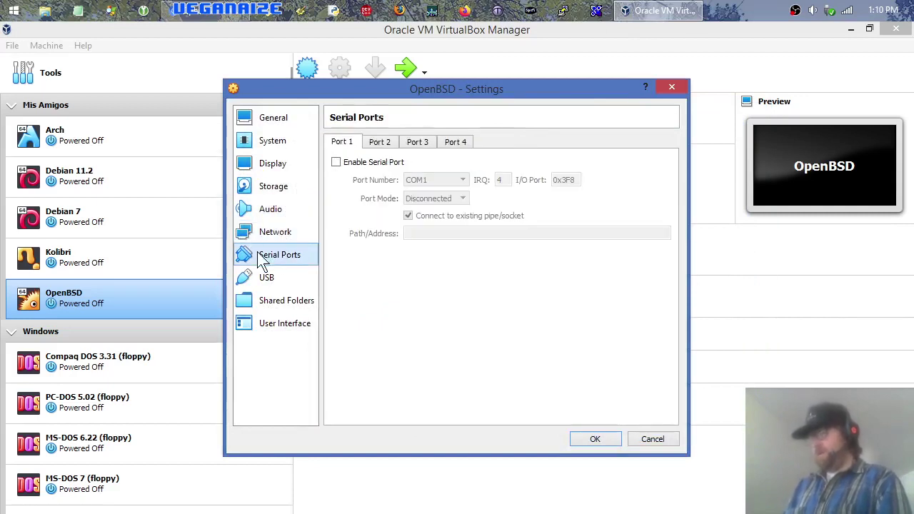
click(266, 282)
click(409, 156)
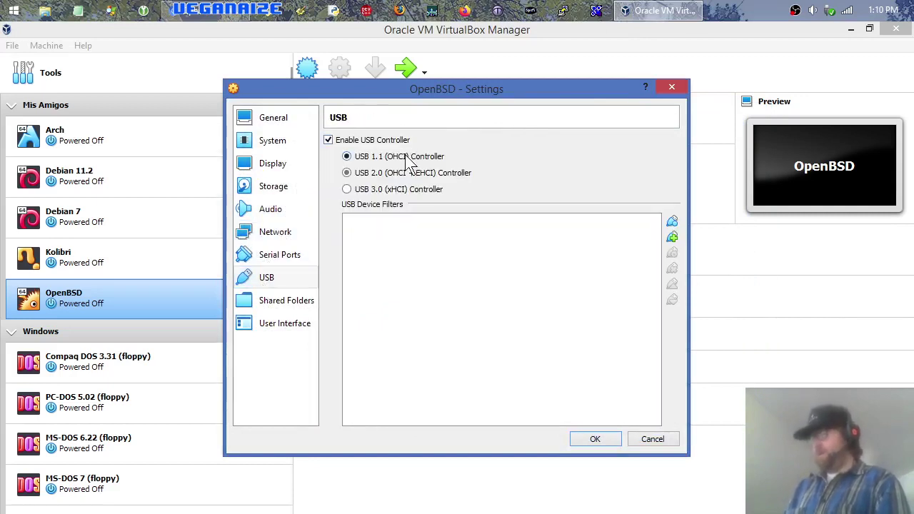
click(290, 306)
click(300, 327)
click(600, 438)
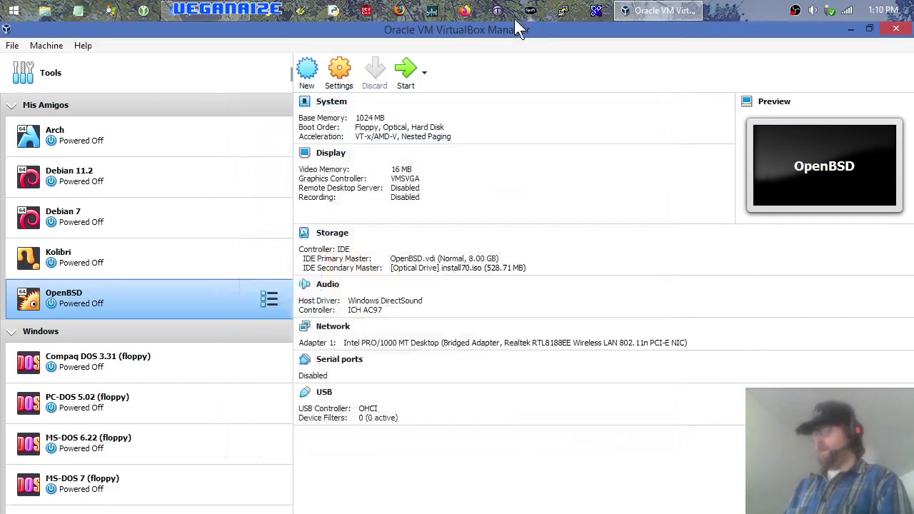
- Start the OpenBSD machine, dismissing the start-up disk selection, and place its window beside the un-maximized VirtualBox Manager
double_click(82, 300)
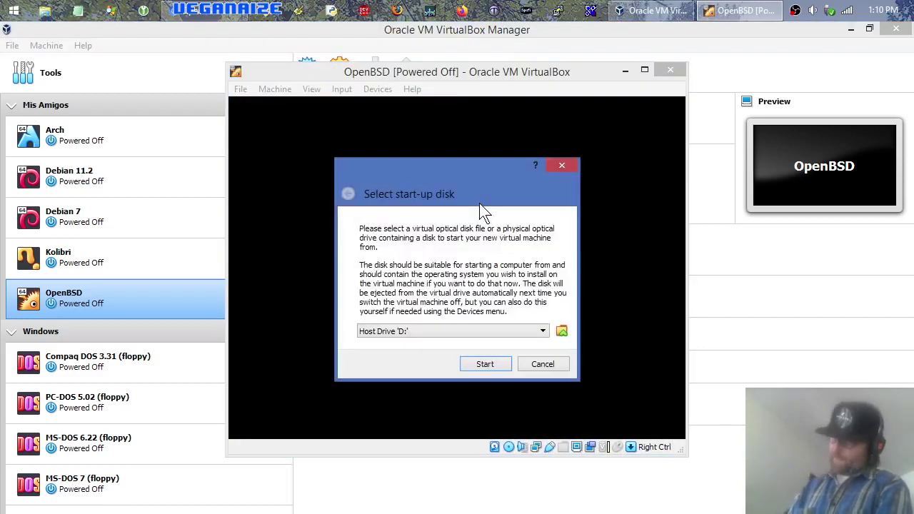
click(541, 364)
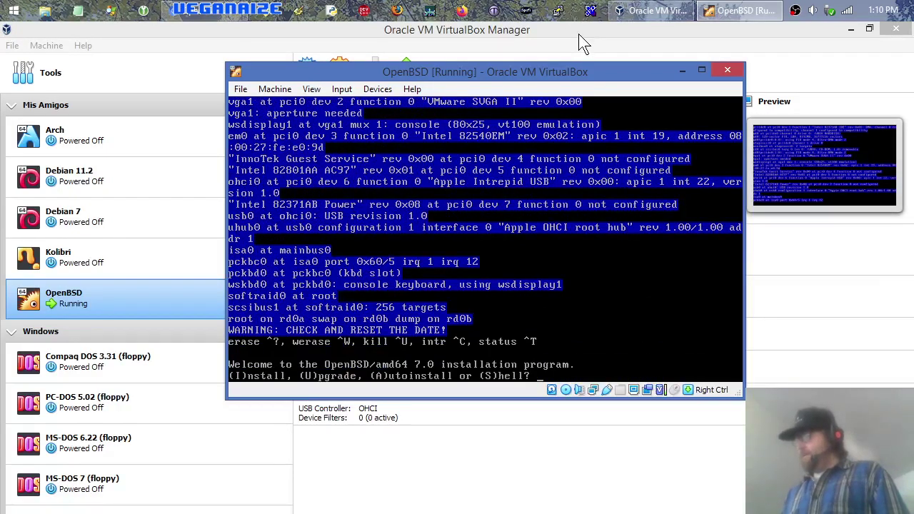
click(578, 34)
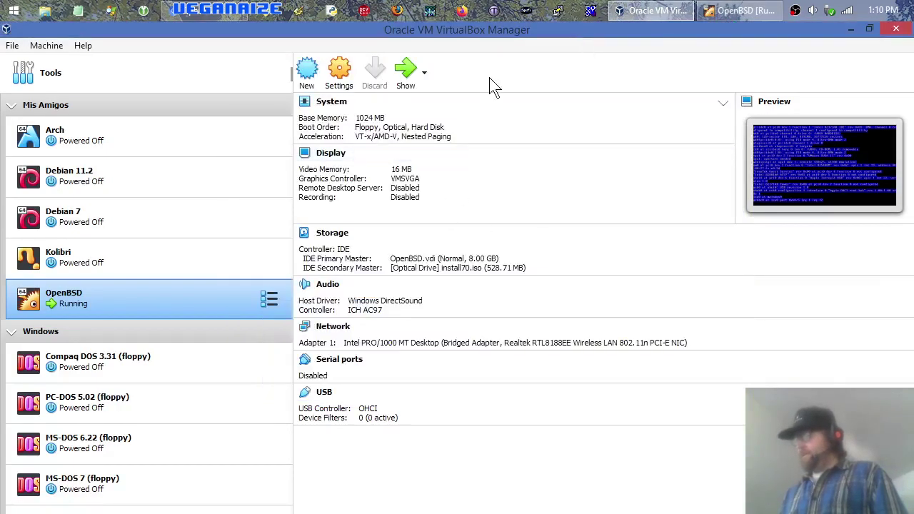
double_click(537, 35)
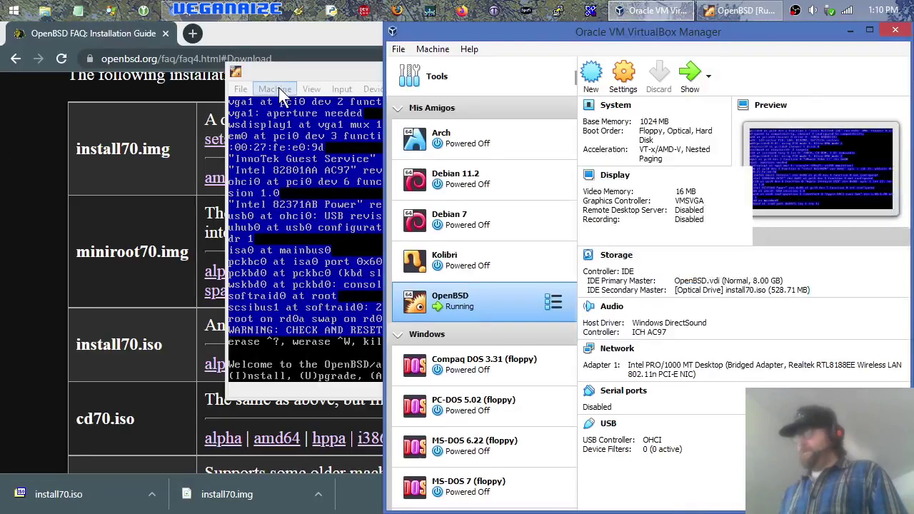
click(301, 74)
drag(301, 74, 2, 78)
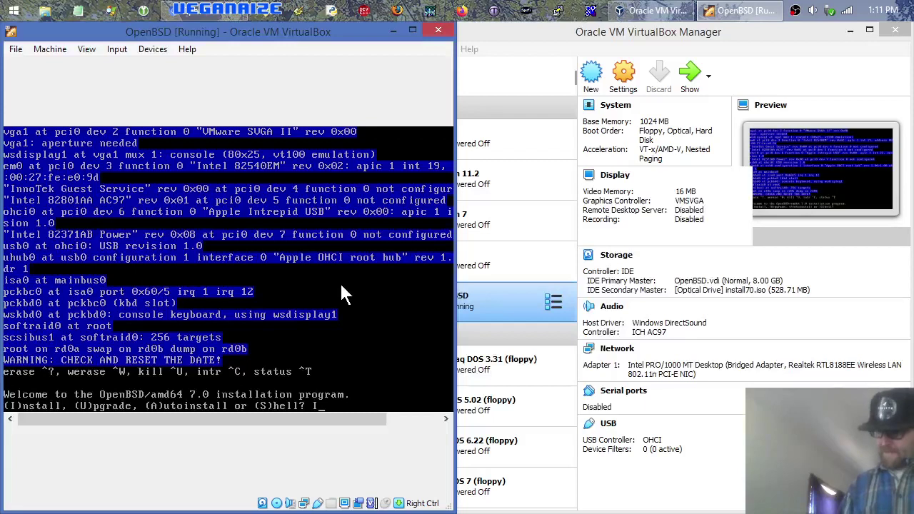
- Choose the (I)nstall option in the OpenBSD/amd64 7.0 installation program
text(I)
key(Return)
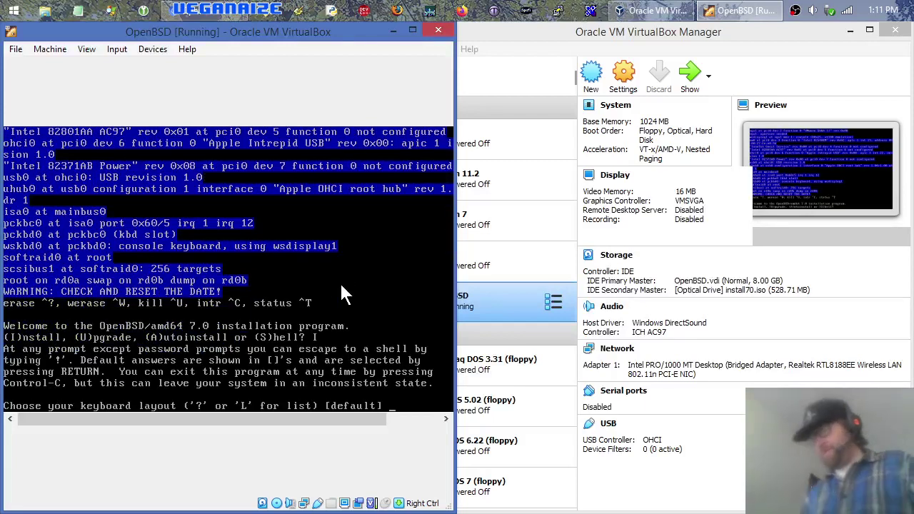